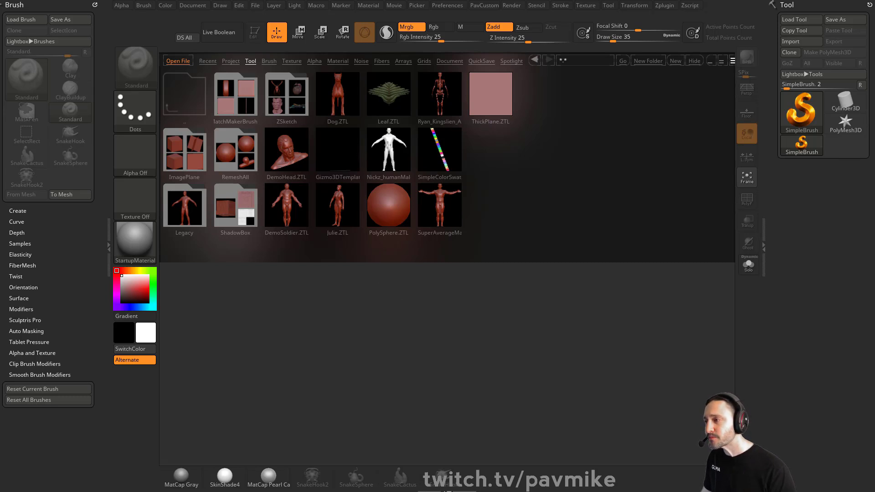
Step: Load the Nickz_humanMaleAverage figure from the tool library and expand its Subtool and Geometry sections
double_click(388, 141)
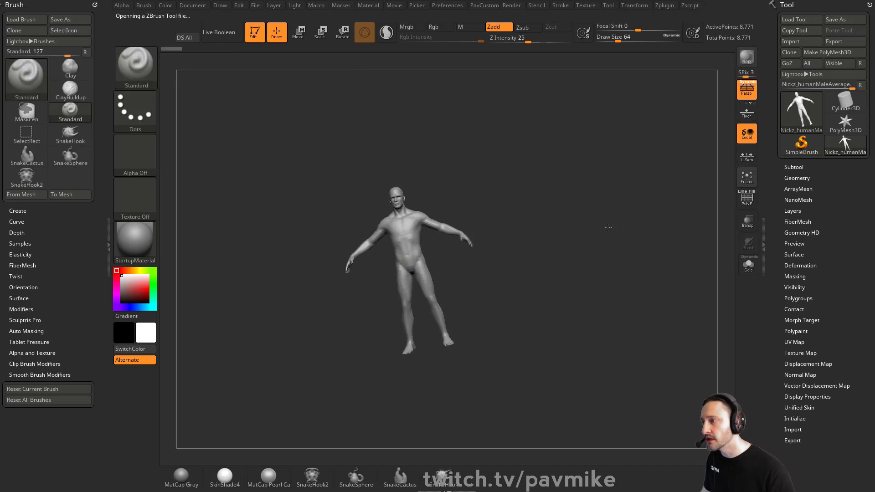
drag(610, 227, 664, 231)
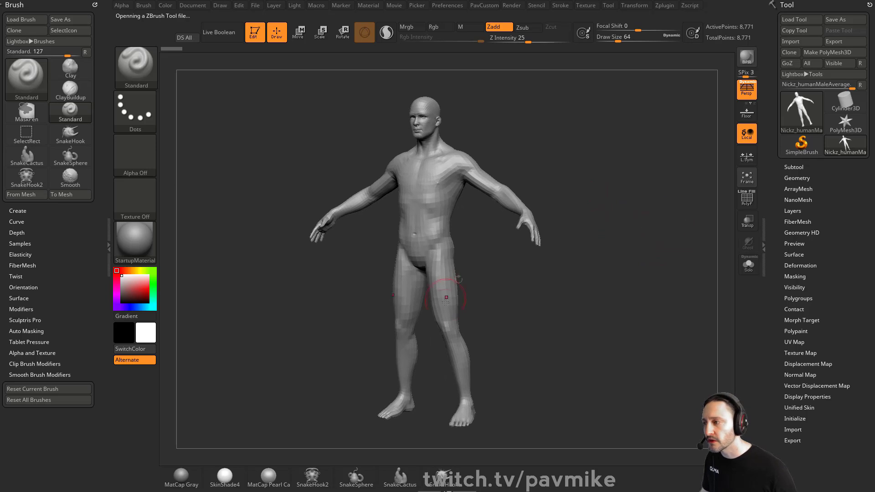
click(791, 167)
scroll(799, 157, down, 3)
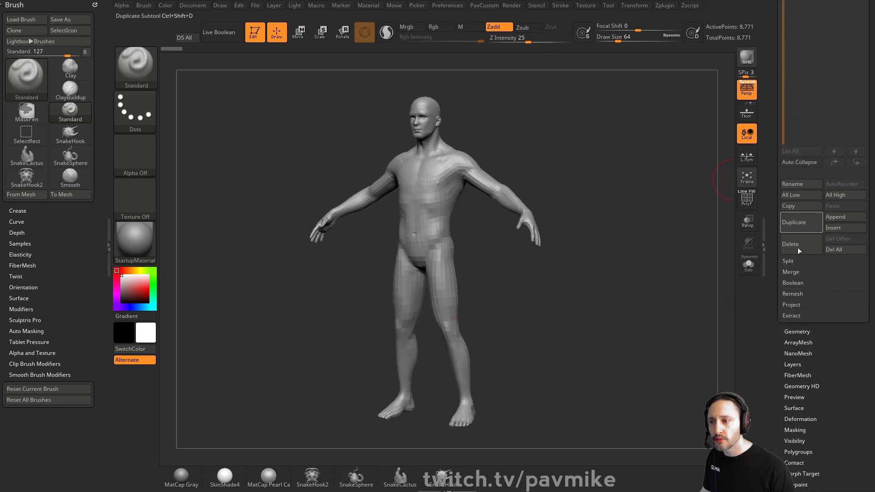
click(792, 332)
scroll(772, 255, down, 5)
scroll(830, 250, up, 6)
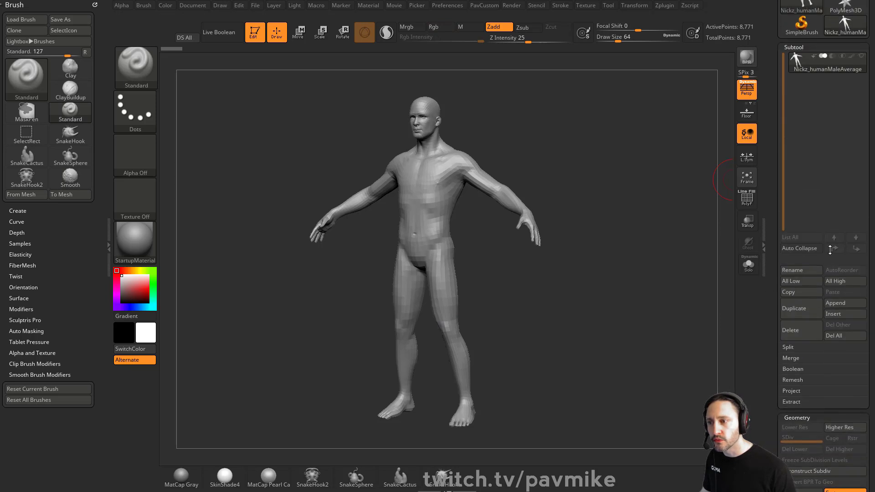
Step: Reduce the Standard brush's draw size to 25 and set up a front view of the figure
key(2)
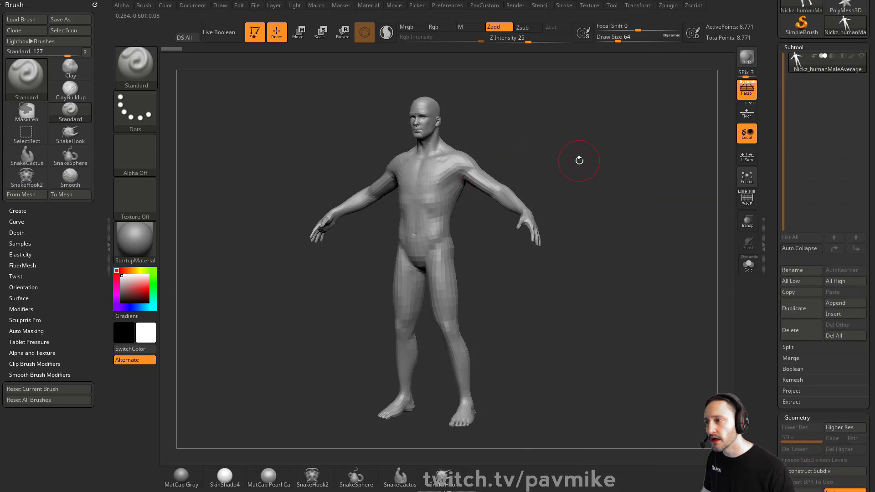
key(s)
click(578, 162)
key(2)
mouse_move(628, 201)
alt+mouse_down()
mouse_move(615, 209)
mouse_move(634, 204)
alt+mouse_up()
key(s)
click(619, 210)
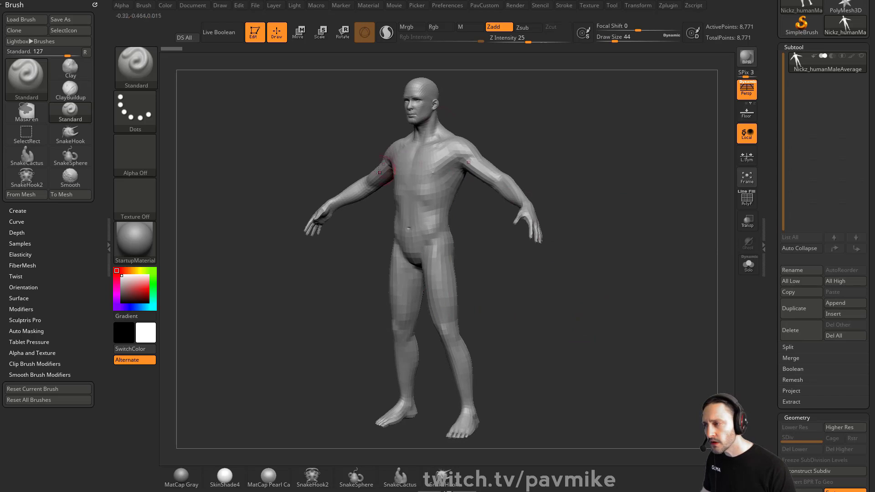
drag(540, 289, 559, 279)
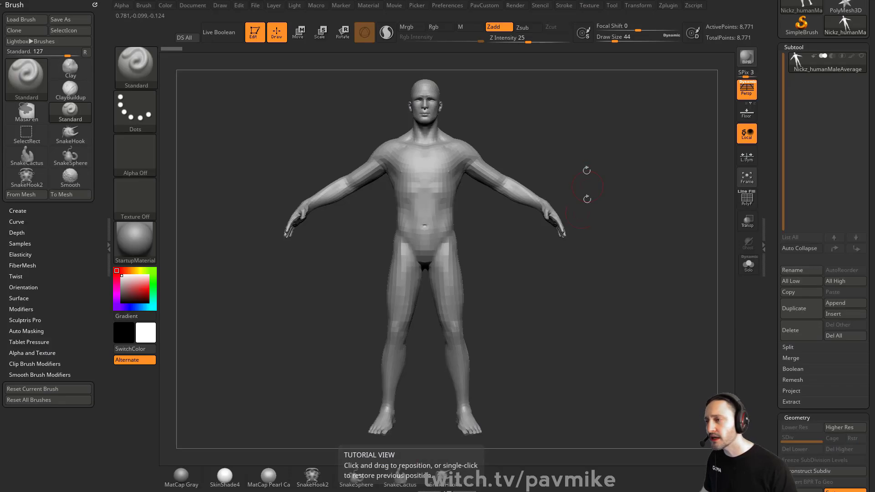
mouse_move(586, 170)
mouse_down()
mouse_move(603, 192)
mouse_move(615, 185)
mouse_up()
key(s)
drag(769, 124, 770, 145)
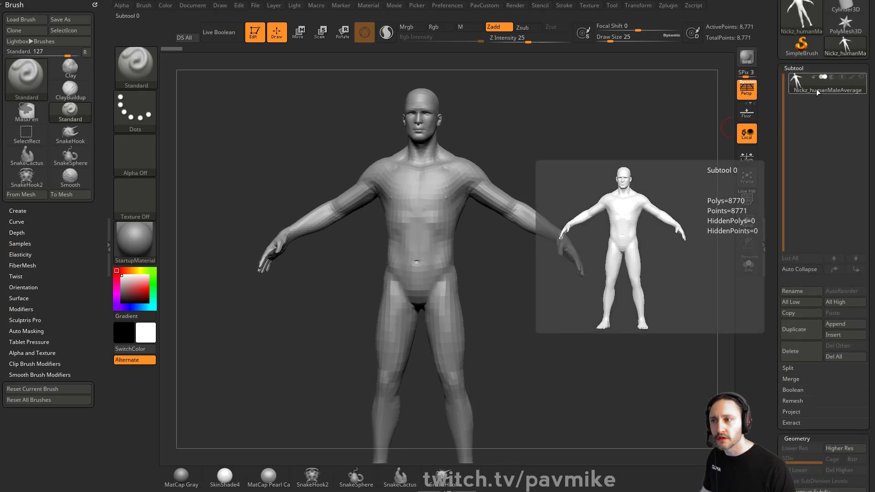
Step: Subdivide the figure up to subdivision level 3 and step back down to level 2
drag(663, 158, 690, 160)
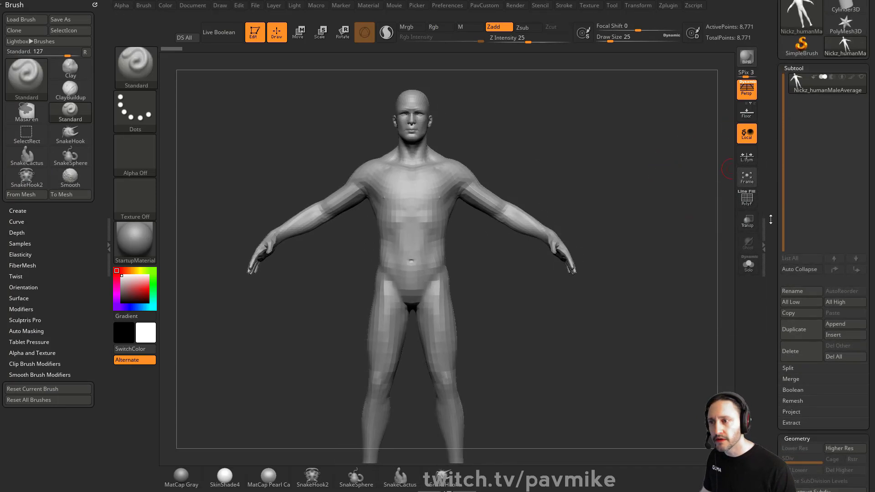
drag(770, 219, 769, 180)
key(ctrl)
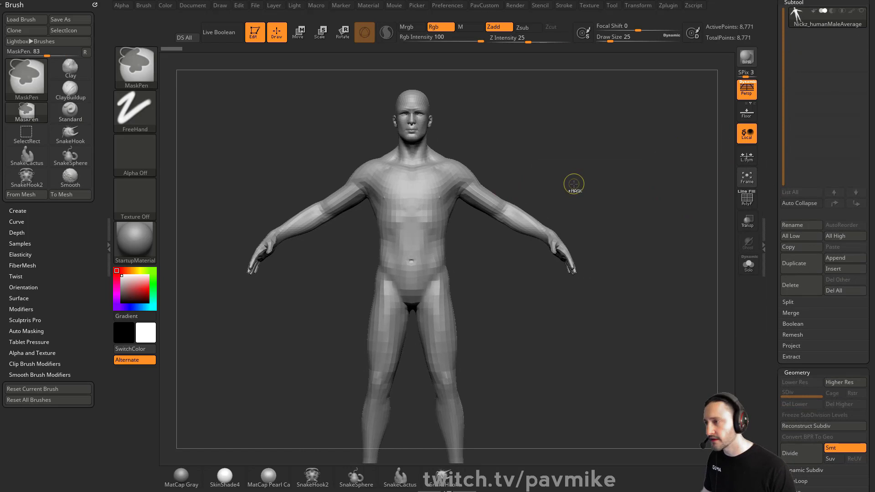
key(ctrl+d)
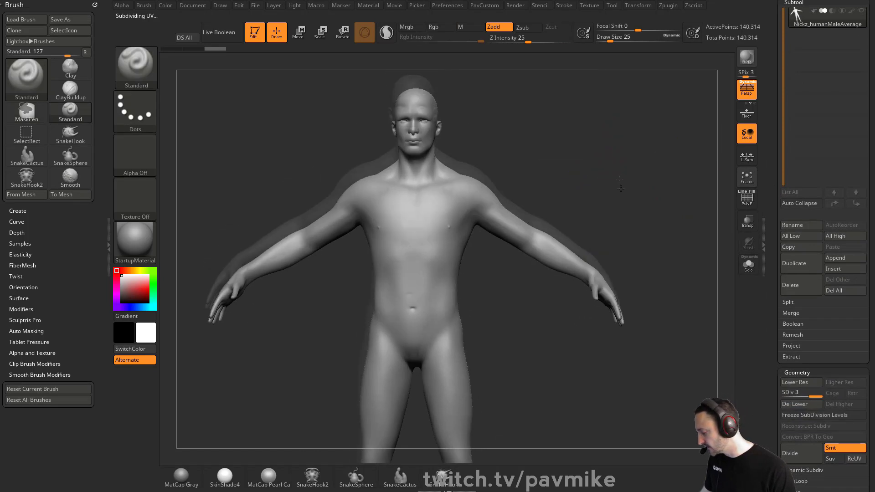
key(shift+d)
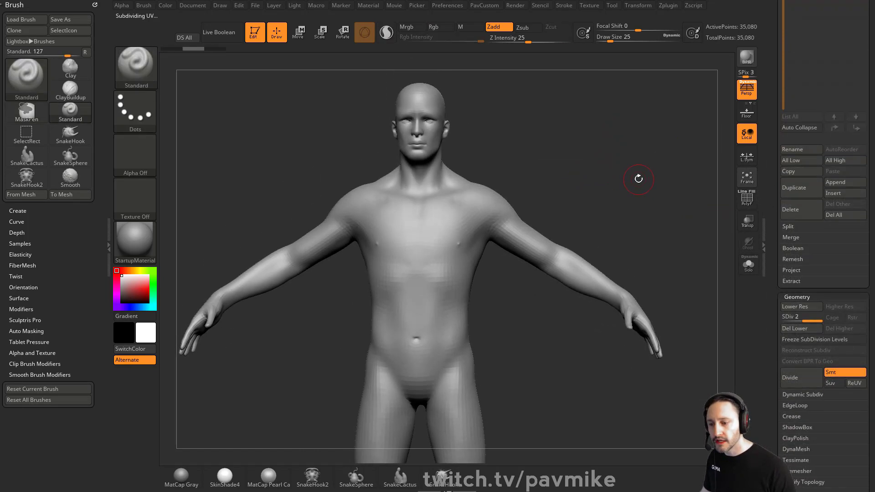
Step: Carve along the lower edge of the pectorals toward the armpits with the DamStandard brush at draw size 37
mouse_move(593, 161)
mouse_down()
mouse_move(606, 160)
mouse_move(606, 138)
mouse_move(651, 141)
mouse_up()
key(b)
key(d)
key(s)
key(s)
drag(413, 221, 385, 239)
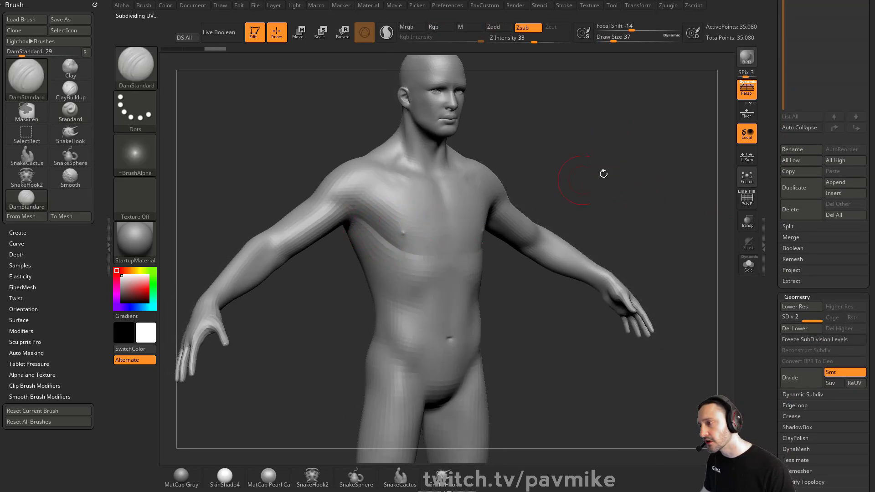
drag(604, 173, 537, 175)
mouse_move(453, 240)
mouse_down()
mouse_move(426, 262)
mouse_move(462, 233)
mouse_up()
alt+drag(586, 152, 556, 182)
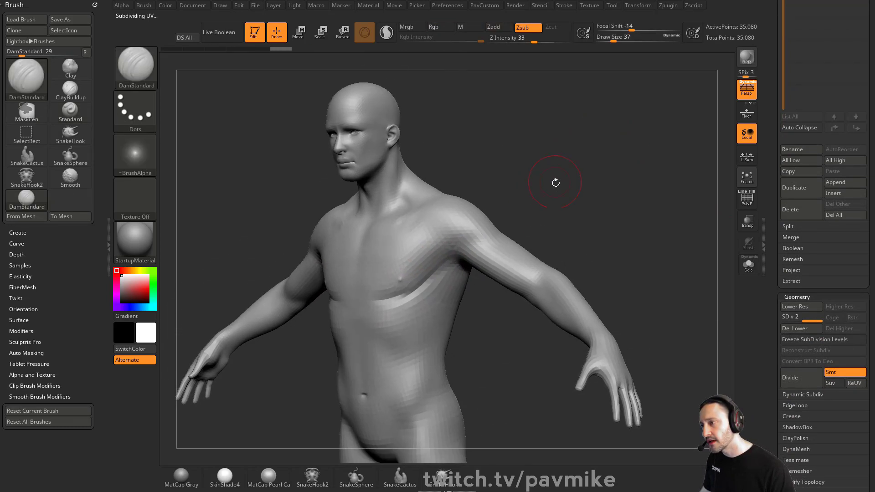
Step: Cut the armpit creases and the rib cage lines below the chest with a smaller DamStandard brush
key(bracketleft)
mouse_move(474, 237)
mouse_down()
mouse_move(453, 238)
mouse_move(477, 243)
mouse_up()
alt+drag(572, 205, 547, 165)
mouse_move(519, 166)
mouse_down()
mouse_move(564, 164)
mouse_move(546, 167)
mouse_up()
drag(360, 285, 398, 302)
mouse_move(459, 294)
alt+mouse_down()
mouse_move(467, 304)
mouse_move(448, 294)
alt+mouse_up()
Step: Build up the pectorals and the front of the shoulders with the Clay brush at draw size 23
key(b)
key(c)
key(l)
drag(366, 247, 433, 235)
drag(504, 281, 488, 278)
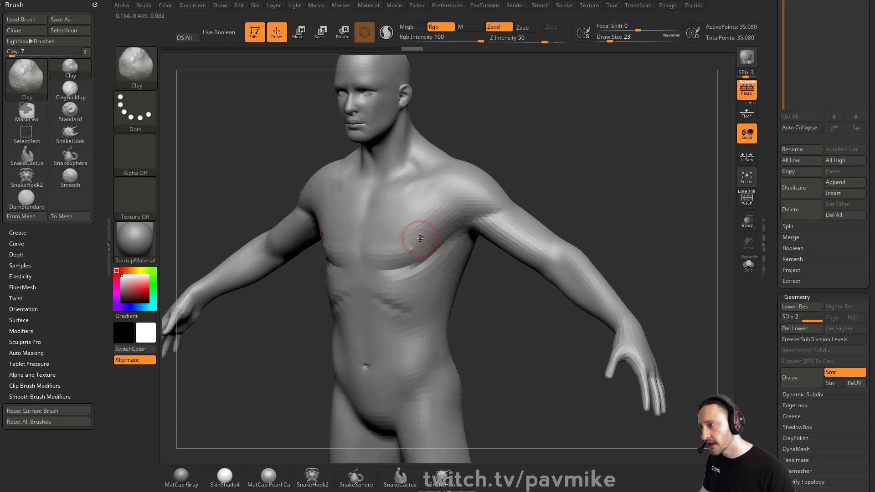
drag(468, 204, 393, 234)
drag(432, 211, 406, 228)
drag(547, 174, 519, 193)
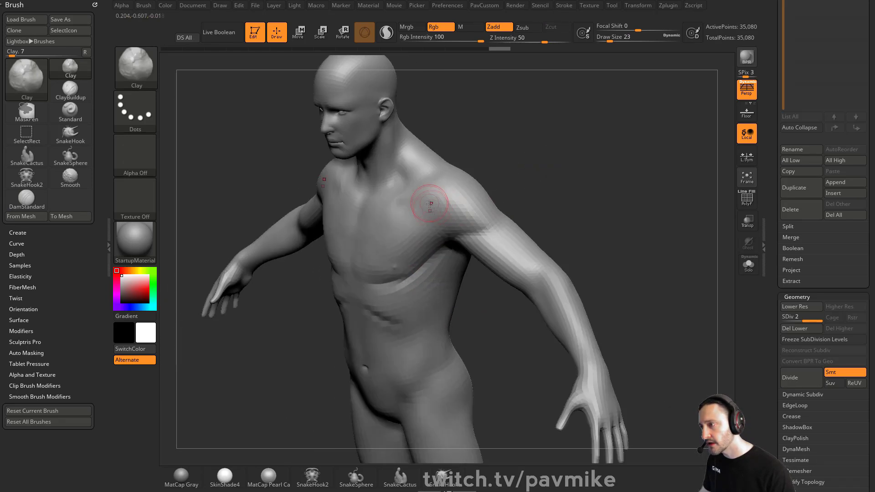
drag(429, 203, 446, 193)
Step: Set up the Standard brush with draw size 14, Z Intensity 32 and LazyRadius 20
mouse_move(515, 159)
mouse_down()
mouse_move(539, 155)
mouse_move(540, 182)
mouse_move(518, 187)
mouse_up()
key(b)
key(s)
key(t)
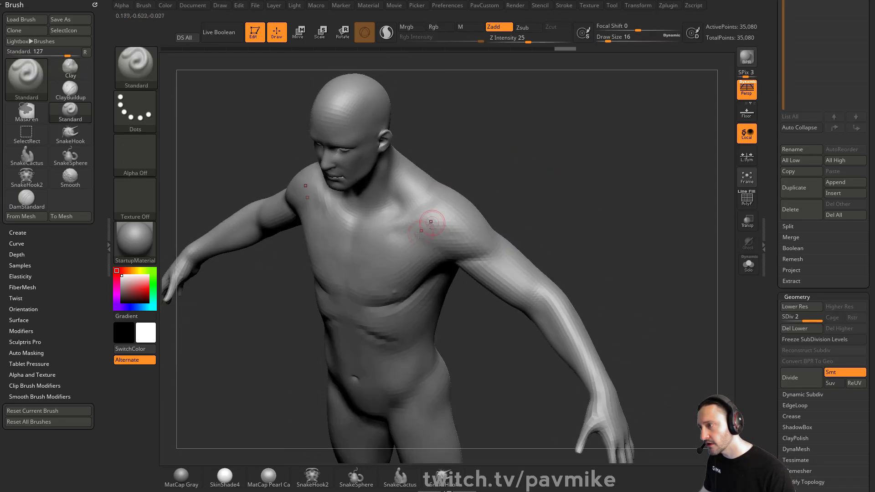
key(bracketleft)
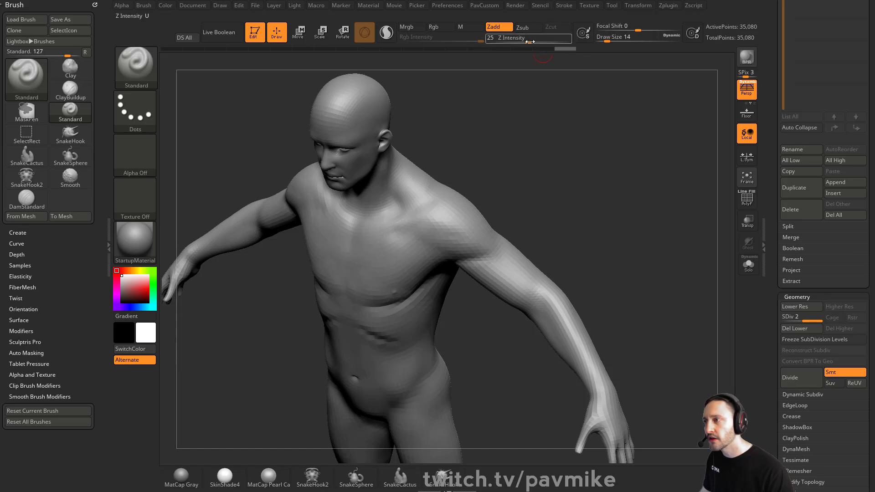
drag(529, 41, 537, 42)
key(m)
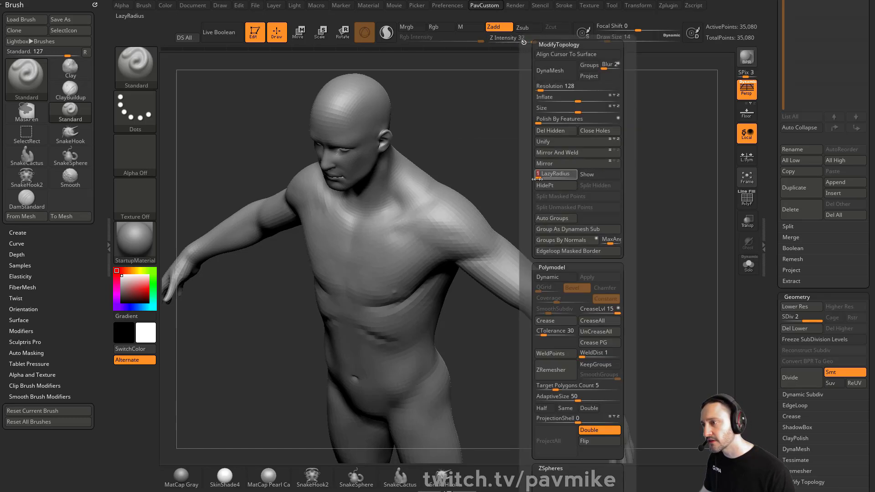
drag(538, 178, 548, 177)
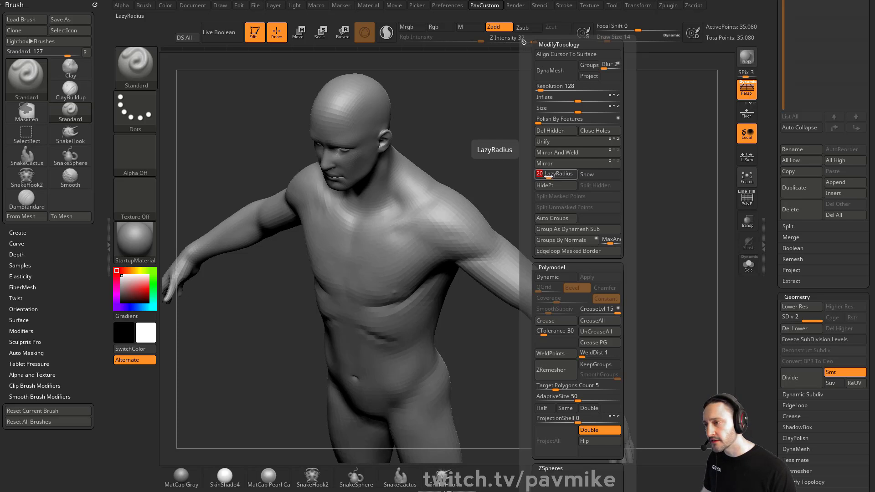
Step: Undo a trial stroke down the shoulder and arm, and carve the groove between deltoid and pectoral with the Standard brush
mouse_move(428, 218)
mouse_down()
mouse_move(484, 246)
mouse_move(526, 284)
mouse_up()
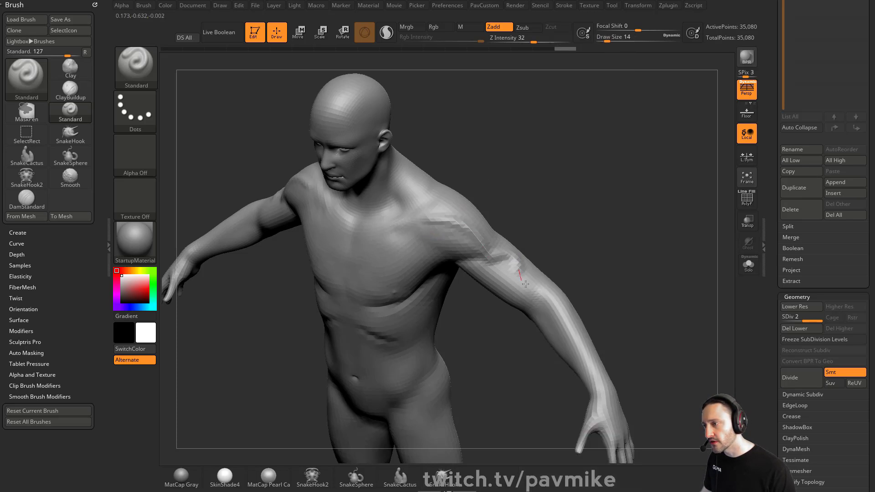
key(ctrl+z)
drag(519, 176, 532, 172)
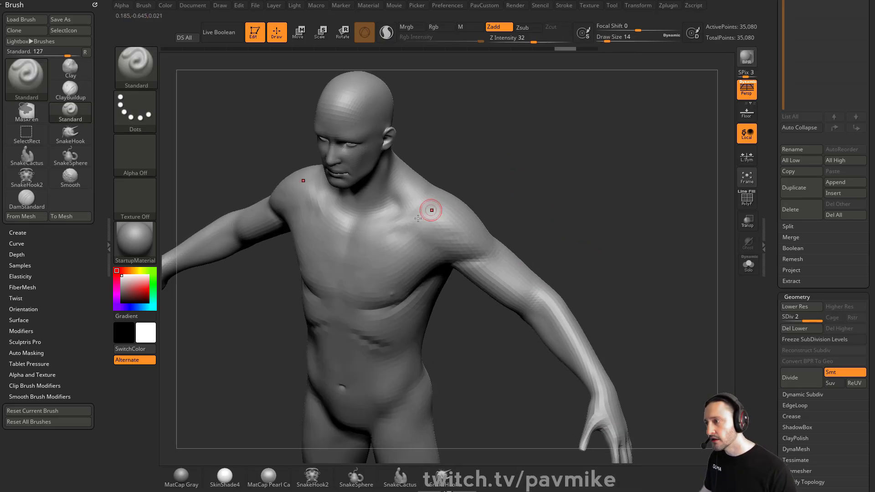
mouse_move(403, 230)
alt+mouse_down()
mouse_move(432, 250)
mouse_move(424, 244)
alt+mouse_up()
mouse_move(477, 303)
mouse_down()
mouse_move(490, 287)
mouse_move(484, 297)
mouse_move(451, 263)
mouse_up()
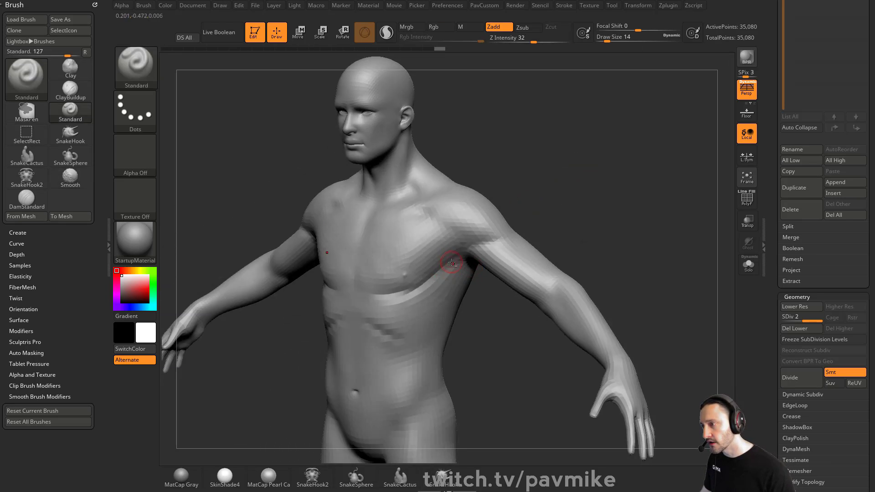
Step: Carve the armpit folds where the pectorals meet the upper arms with the Standard brush
drag(555, 223, 522, 225)
alt+drag(461, 258, 485, 234)
alt+drag(461, 261, 478, 274)
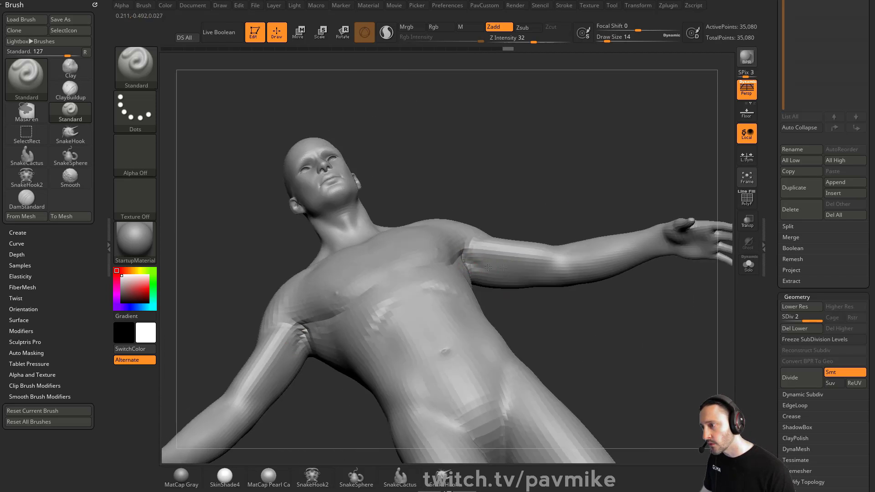
drag(586, 186, 515, 260)
Step: Shape the hollow beneath the outer collarbone where the pectoral meets the shoulder
drag(560, 221, 576, 209)
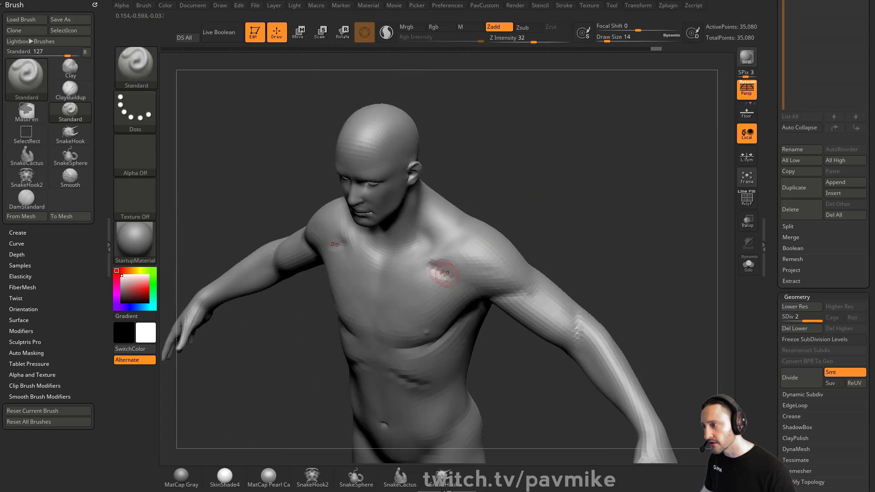
drag(437, 269, 483, 248)
mouse_move(553, 236)
mouse_down()
mouse_move(513, 273)
mouse_move(584, 221)
mouse_move(554, 233)
mouse_up()
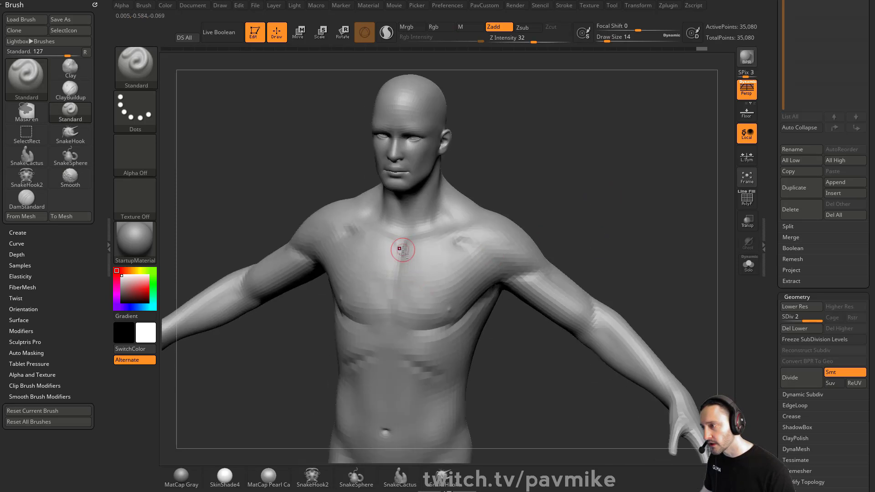
Step: Define the sternum between the pectorals with the Standard brush and smooth the strokes on the chest
right_drag(395, 318, 390, 277)
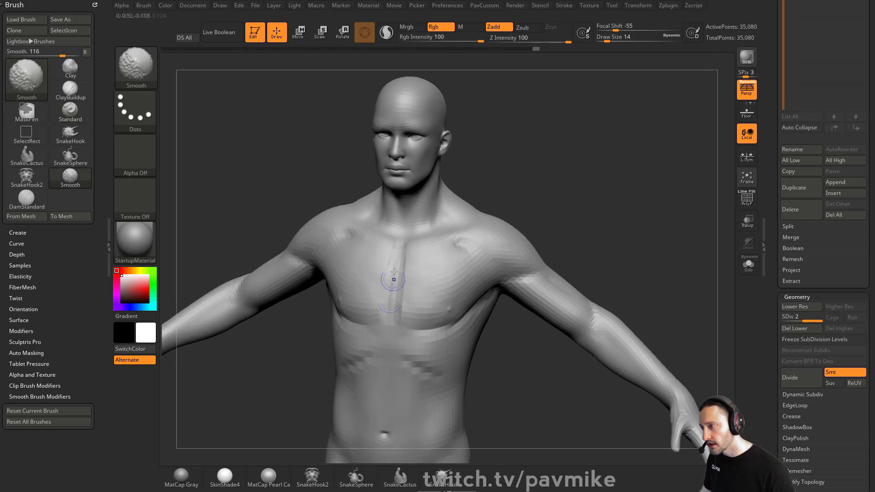
drag(397, 269, 395, 315)
drag(531, 170, 563, 157)
mouse_move(401, 319)
mouse_down()
mouse_move(398, 307)
mouse_move(410, 319)
mouse_up()
drag(535, 246, 534, 269)
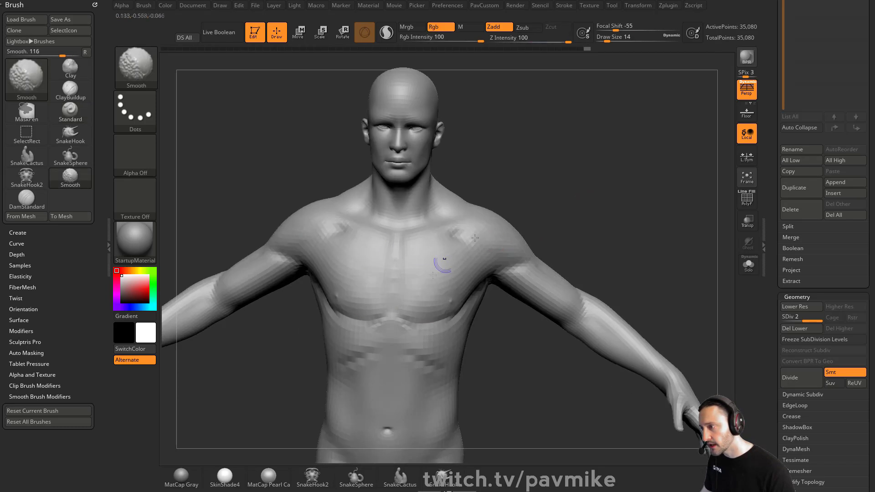
shift+right_drag(443, 264, 394, 260)
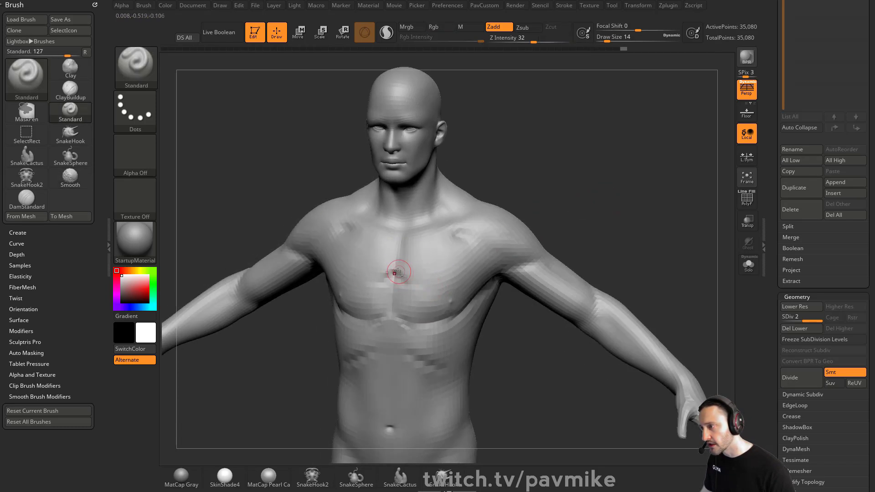
Step: Fill out the inner and upper pectorals with the Clay brush at draw size 17
mouse_move(588, 200)
right_down()
mouse_move(617, 187)
mouse_move(434, 268)
right_up()
key(b)
key(c)
key(l)
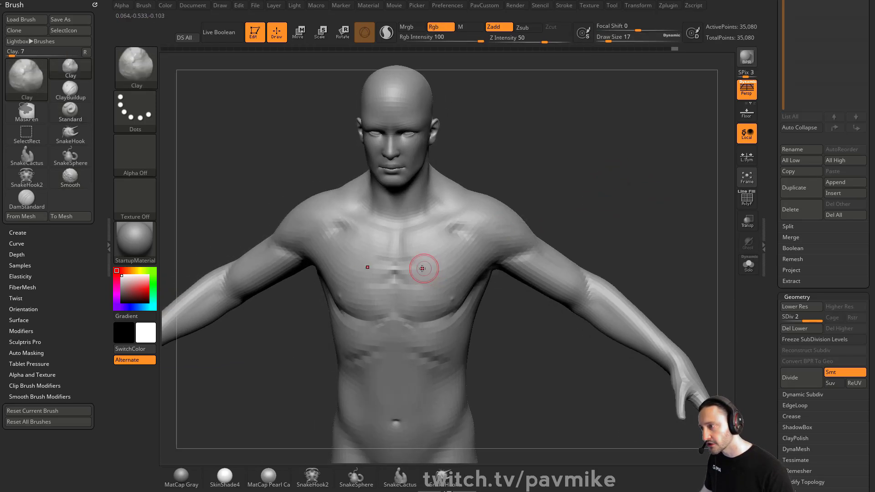
mouse_move(445, 239)
right_down()
mouse_move(476, 246)
mouse_move(458, 255)
mouse_move(492, 238)
right_up()
Step: Sharpen the creases at the outer pectorals and armpits with the DamStandard brush
key(shift)
key(b)
key(d)
key(s)
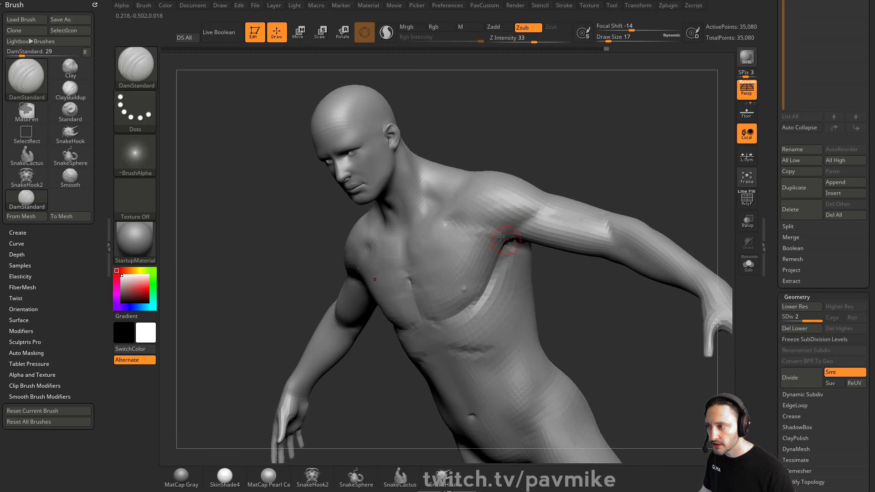
right_drag(501, 237, 458, 244)
Step: Raise the figure to subdivision level 3 and refine the sternum with the Standard brush at draw size 8, smoothing the result
key(b)
key(s)
key(t)
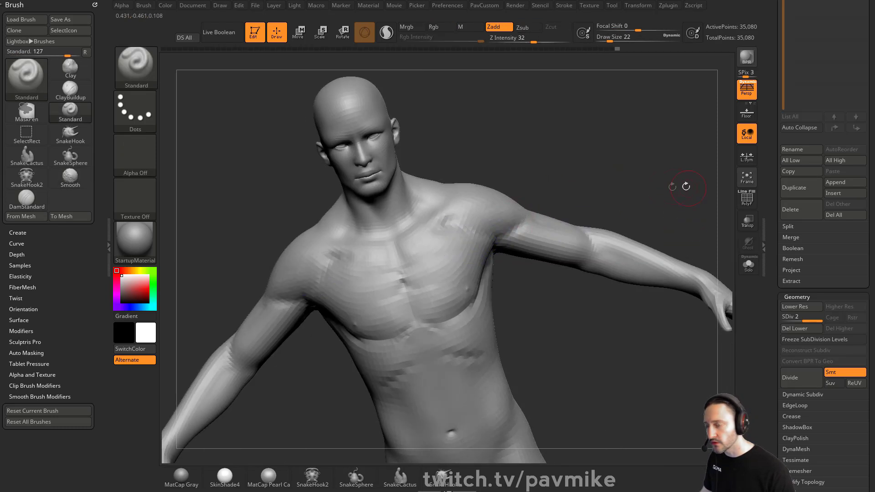
shift+right_drag(651, 190, 601, 153)
key(d)
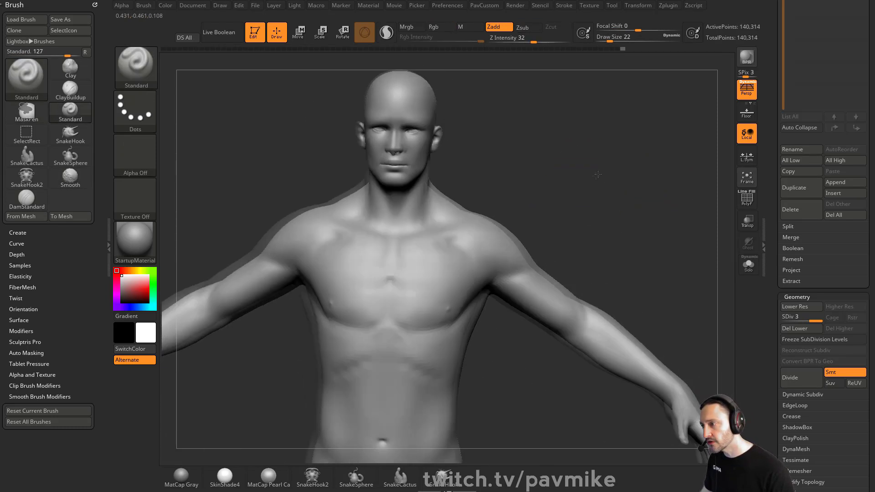
key(bracketleft)
key(bracketleft)
key(bracketleft)
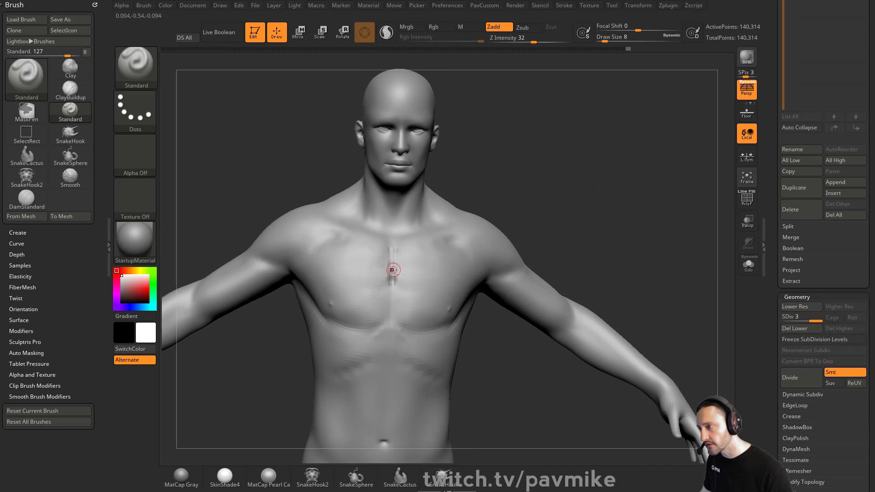
mouse_move(393, 270)
shift+right_down()
mouse_move(508, 186)
mouse_move(398, 258)
shift+right_up()
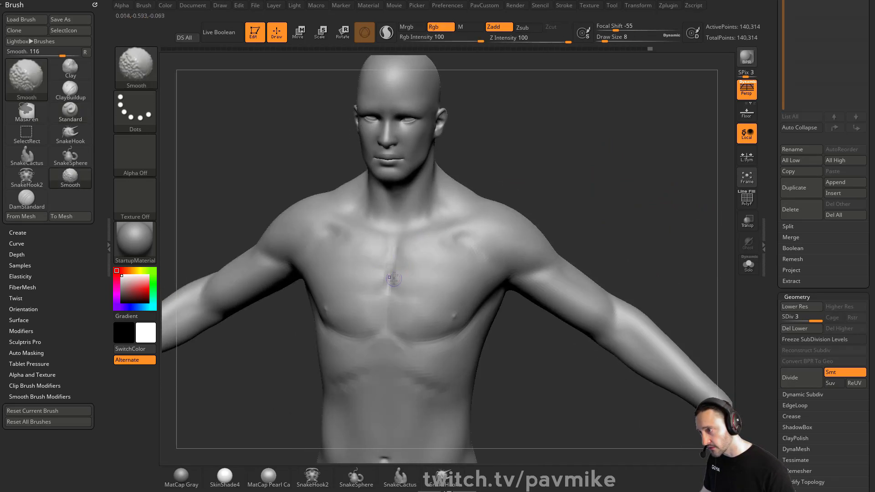
Step: Define the groove between the pectoral and front shoulder with the Standard brush, and smooth the sternum and the area below the pectoral
drag(391, 285, 410, 244)
key(shift)
right_drag(410, 244, 514, 201)
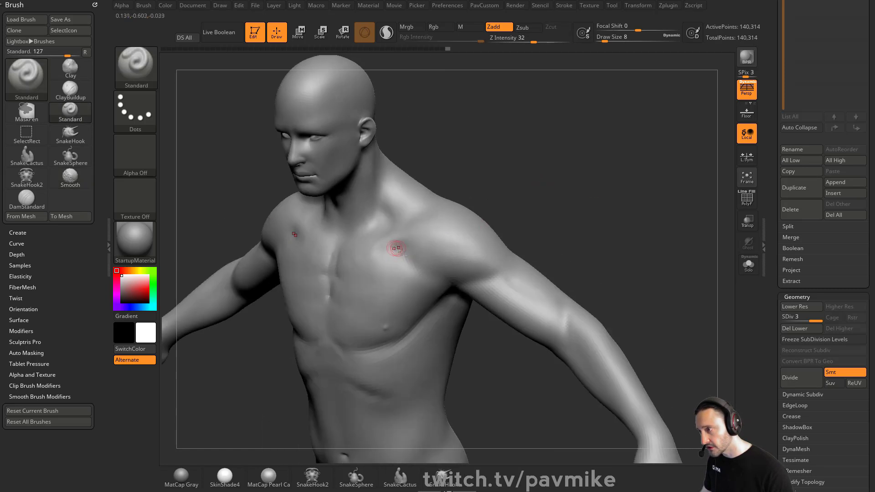
mouse_move(435, 280)
right_down()
mouse_move(648, 207)
mouse_move(621, 216)
right_up()
key(shift)
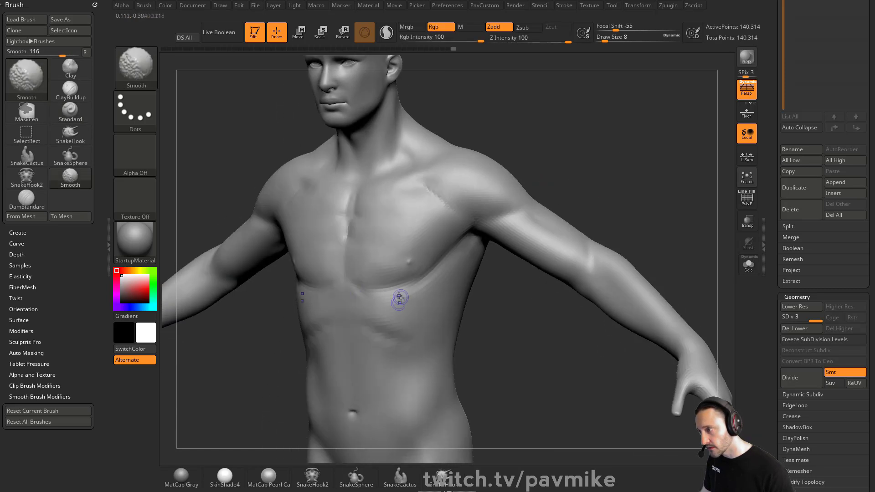
mouse_move(391, 316)
shift+mouse_down()
mouse_move(371, 311)
mouse_move(390, 310)
shift+mouse_up()
Step: Build up the ribs below the pectorals and the lower inner pectorals with the Clay brush at draw size 17, smoothing between strokes
key(2)
key(s)
key(s)
right_drag(469, 309, 478, 290)
shift+drag(395, 277, 371, 278)
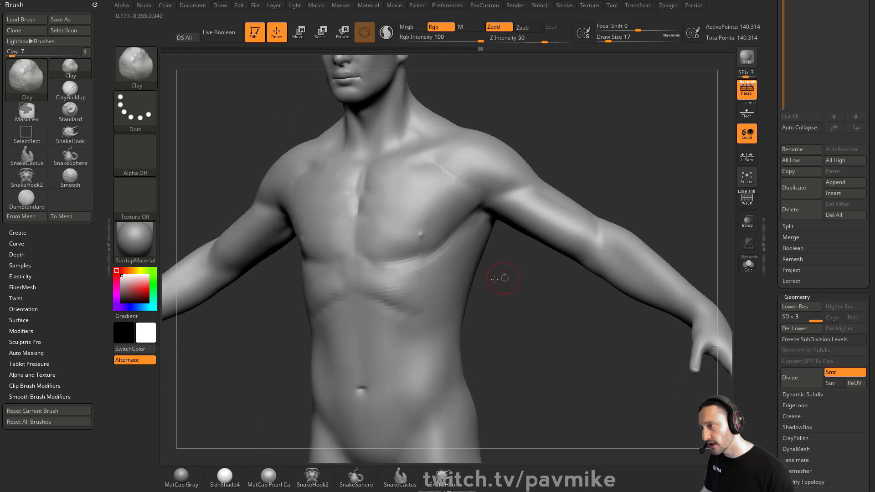
right_drag(378, 279, 433, 273)
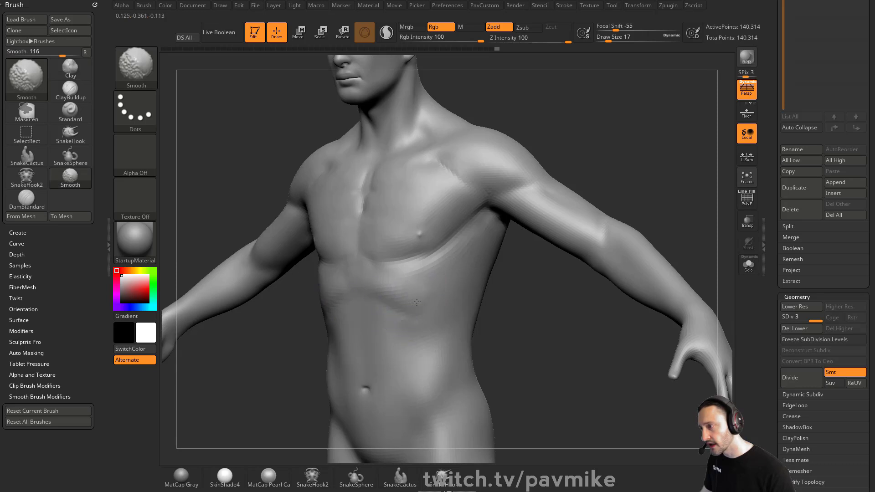
right_drag(417, 302, 371, 296)
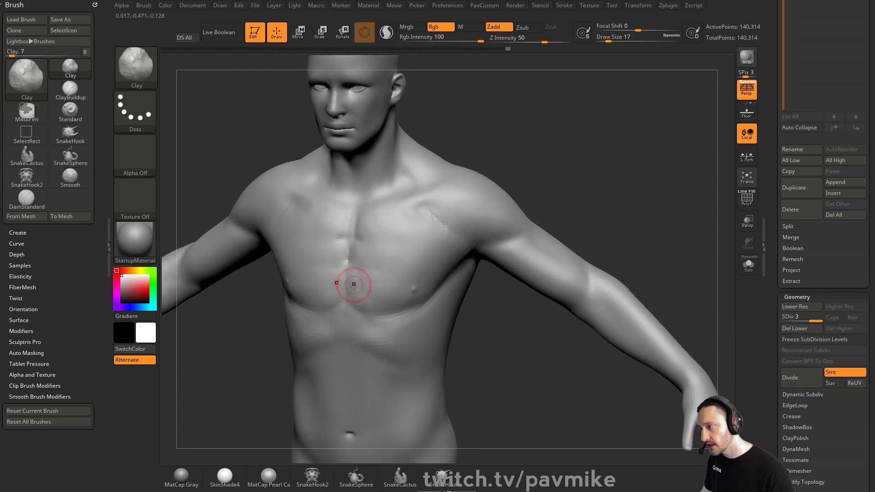
drag(354, 284, 364, 271)
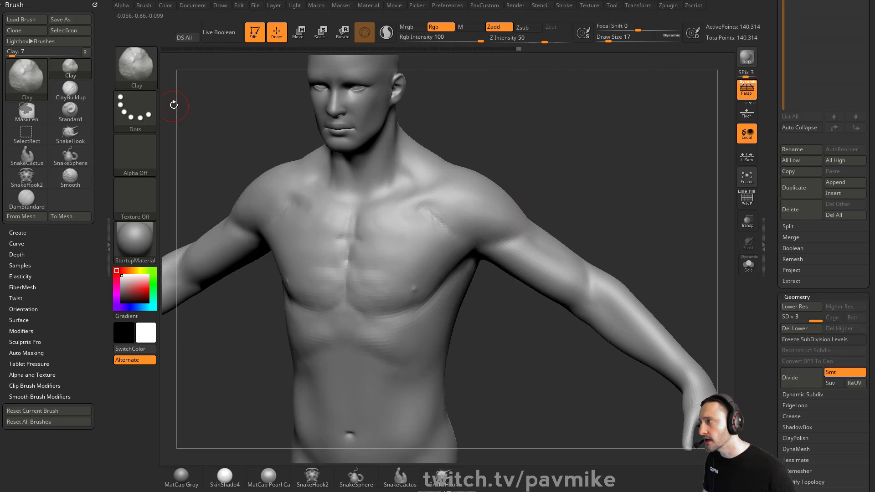
Step: Assign C as the custom hotkey for the Color palette
ctrl+alt+click(168, 8)
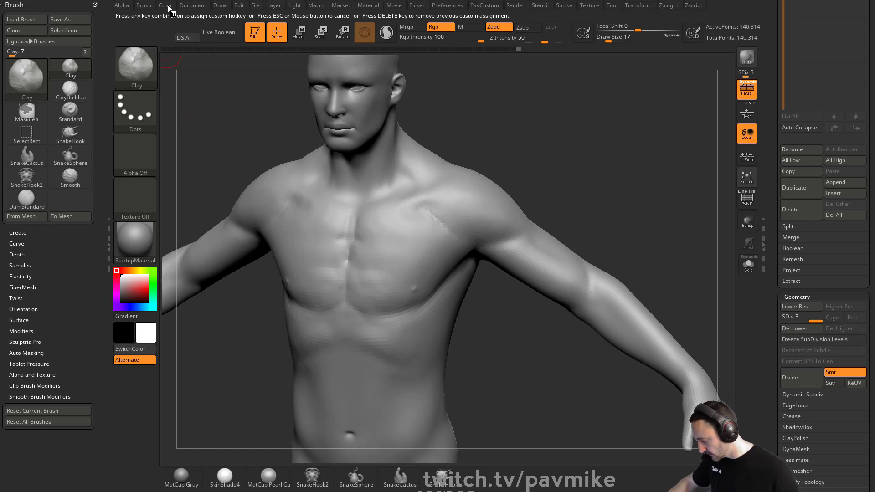
key(c)
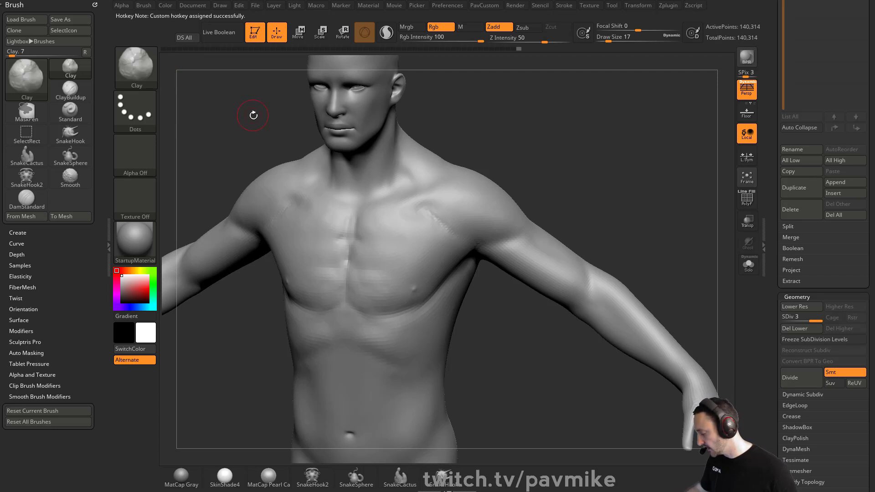
key(c)
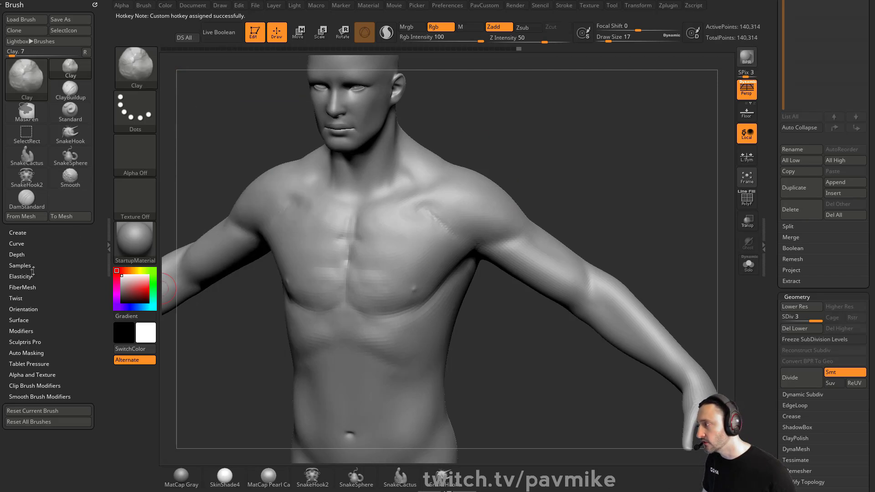
Step: Look through the brush's Twist, Orientation and Surface settings and collapse them again
click(21, 298)
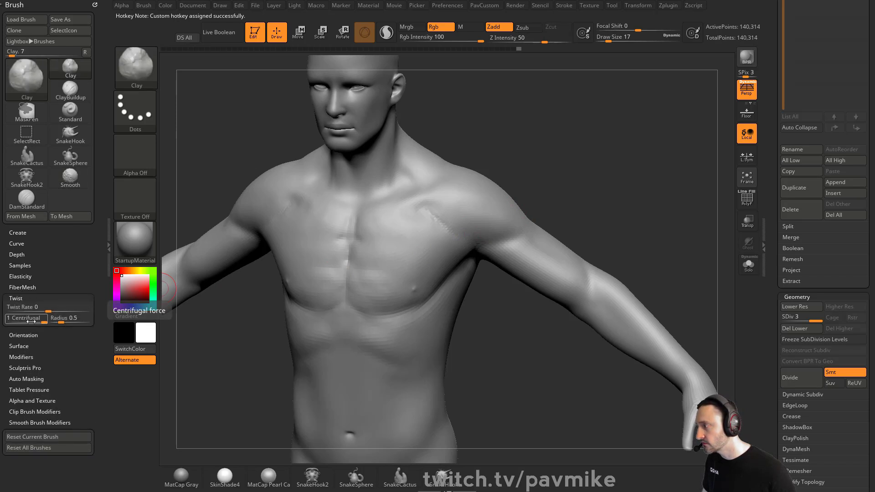
key(shift)
click(29, 336)
click(18, 384)
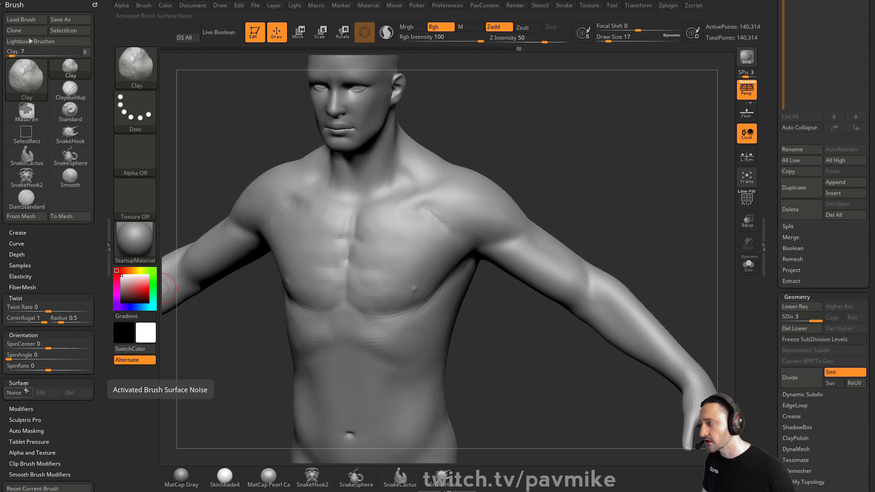
key(shift)
click(19, 383)
shift+click(39, 337)
shift+click(31, 297)
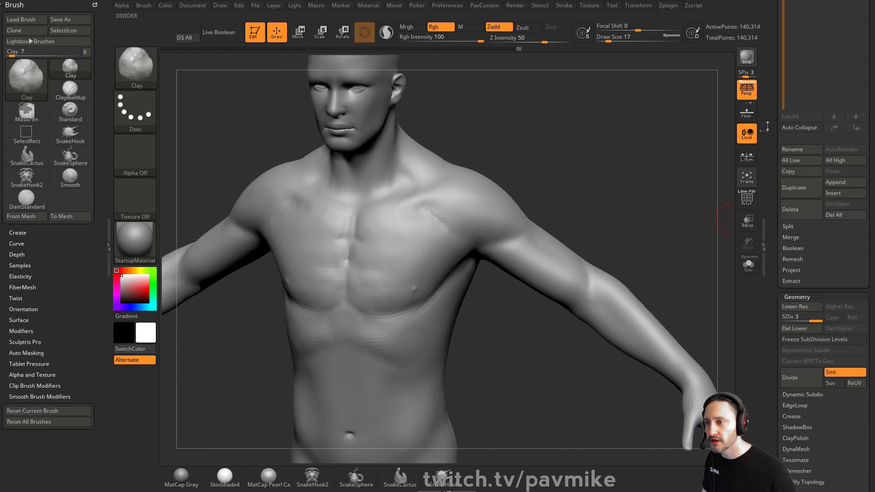
Step: Smooth the lower inner pectorals and the crease between the outer pectoral and the shoulder
drag(772, 127, 772, 364)
drag(679, 141, 639, 141)
drag(570, 159, 560, 161)
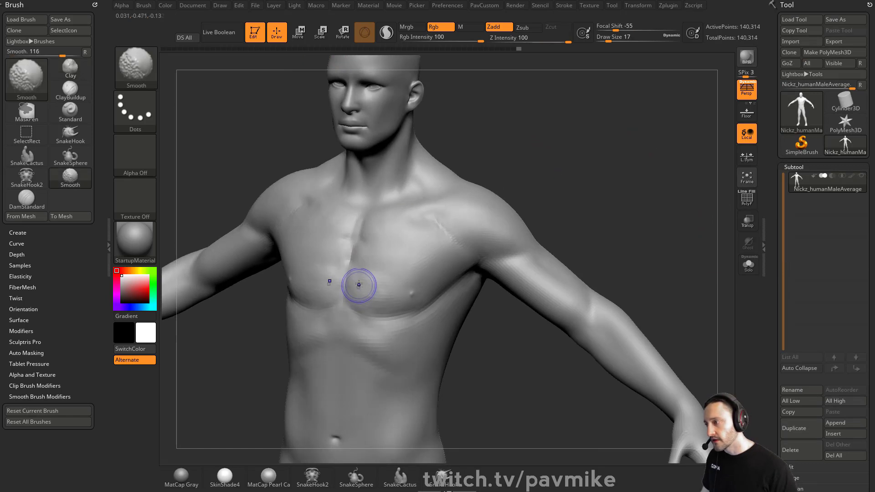
shift+drag(359, 285, 390, 274)
drag(588, 168, 524, 180)
shift+drag(449, 232, 483, 236)
Step: Examine the whole figure and compare its forms at subdivision levels 1 and 2
mouse_move(606, 200)
mouse_down()
mouse_move(674, 209)
mouse_move(605, 191)
mouse_move(602, 207)
mouse_move(528, 226)
mouse_up()
alt+drag(559, 201, 595, 217)
drag(772, 254, 769, 188)
alt+drag(624, 215, 549, 243)
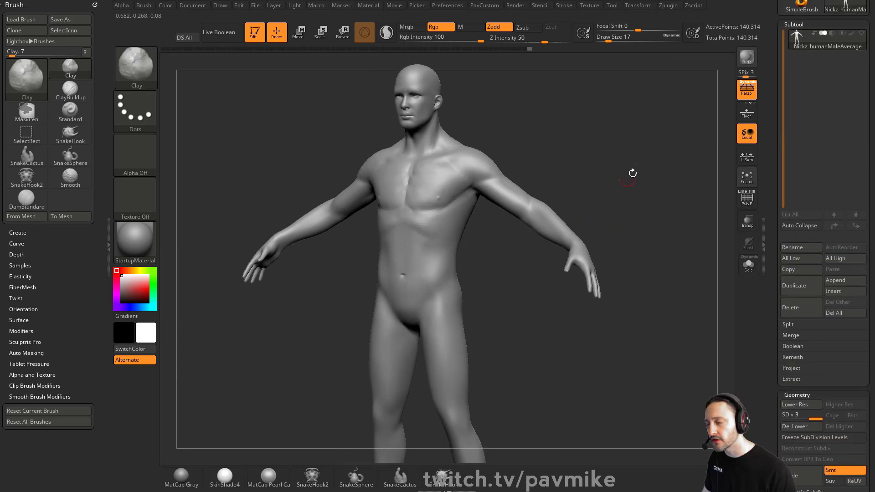
mouse_move(633, 173)
mouse_down()
mouse_move(443, 287)
mouse_move(615, 188)
mouse_move(609, 223)
mouse_move(542, 210)
mouse_move(521, 215)
mouse_move(549, 203)
mouse_up()
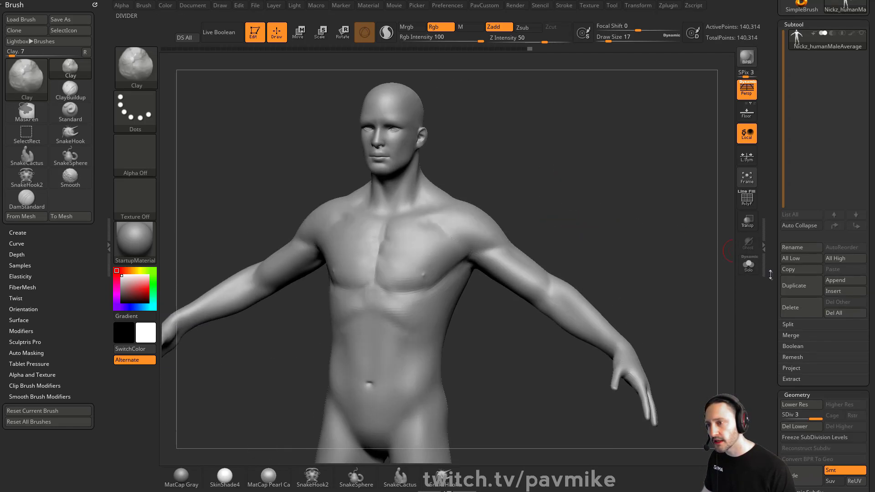
drag(805, 372, 804, 315)
click(792, 358)
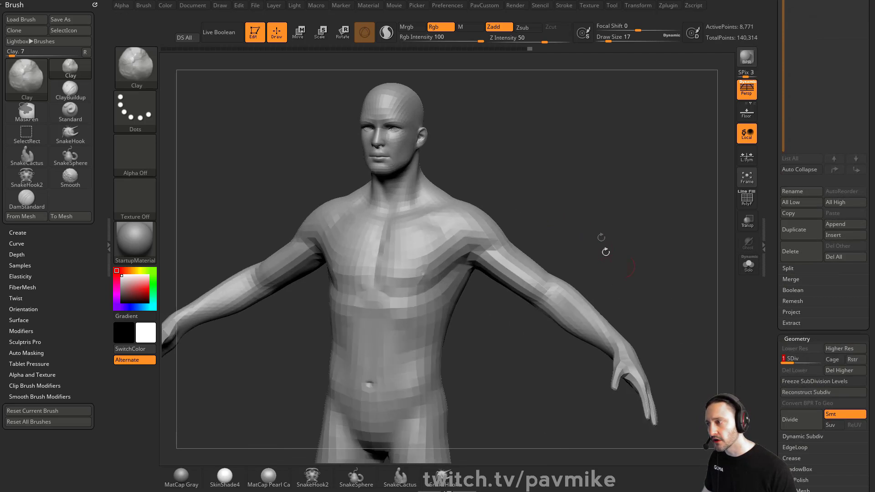
drag(606, 252, 570, 246)
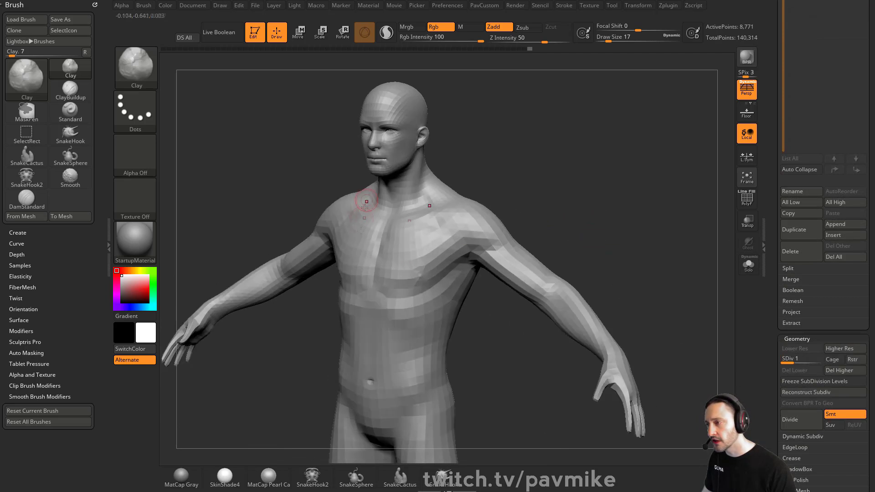
click(795, 357)
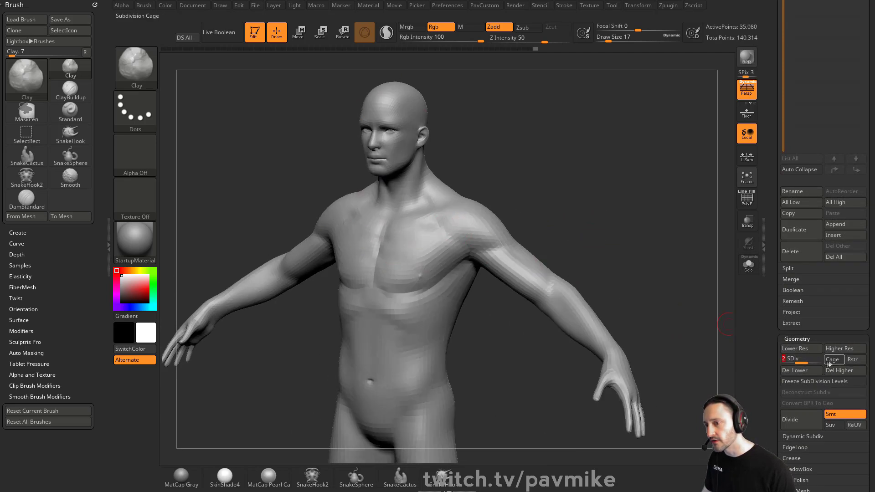
Step: Return the figure to subdivision level 3 and smooth the front of the shoulder where it meets the pectoral
mouse_move(588, 213)
mouse_down()
mouse_move(617, 207)
mouse_move(554, 201)
mouse_up()
key(shift)
shift+drag(471, 241, 455, 225)
drag(624, 169, 582, 204)
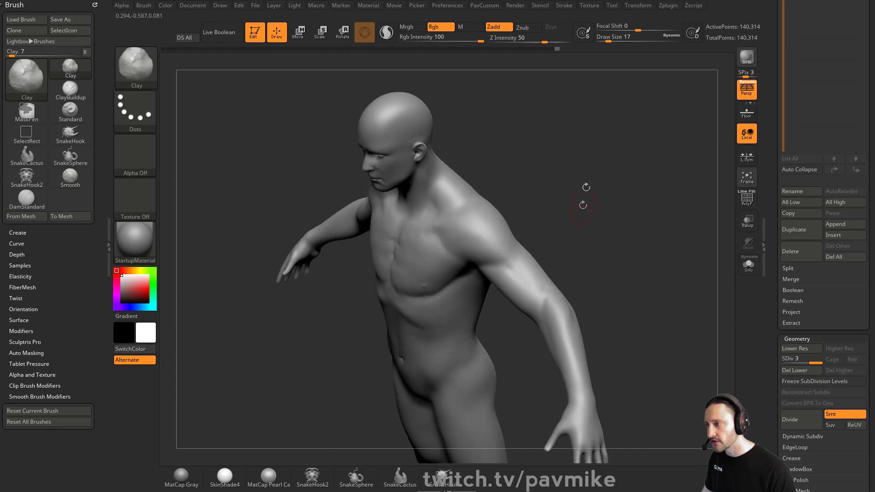
mouse_move(586, 159)
alt+mouse_down()
mouse_move(543, 186)
mouse_move(605, 170)
mouse_move(568, 213)
alt+mouse_up()
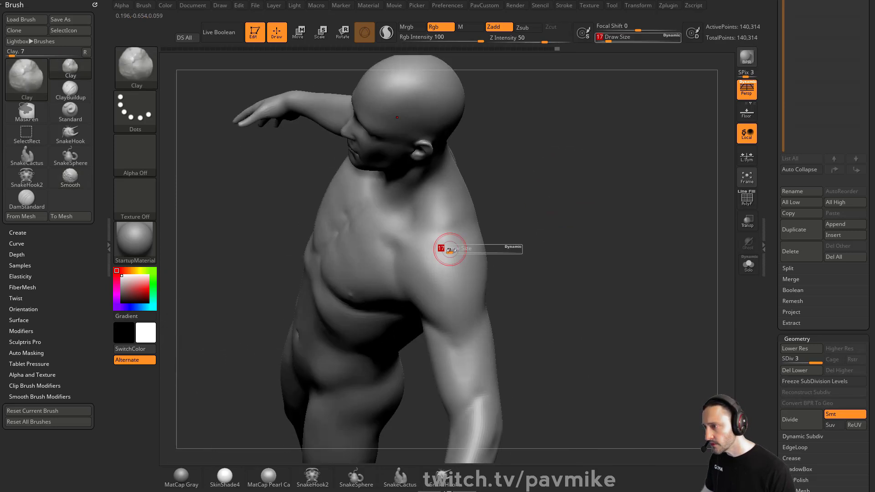